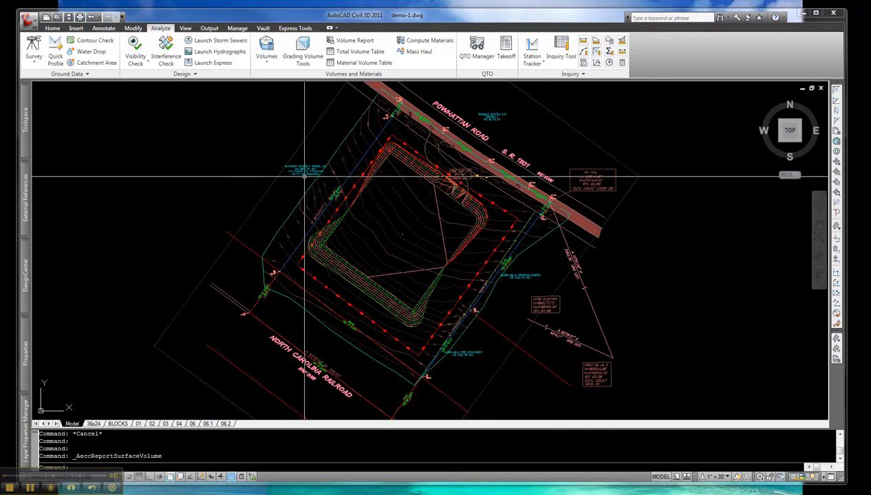
# - Orbit the model freely in 3D to examine the graded pad's surface triangulation and the slopes at its railroad end
pyautogui.scroll(2, 289, 189)
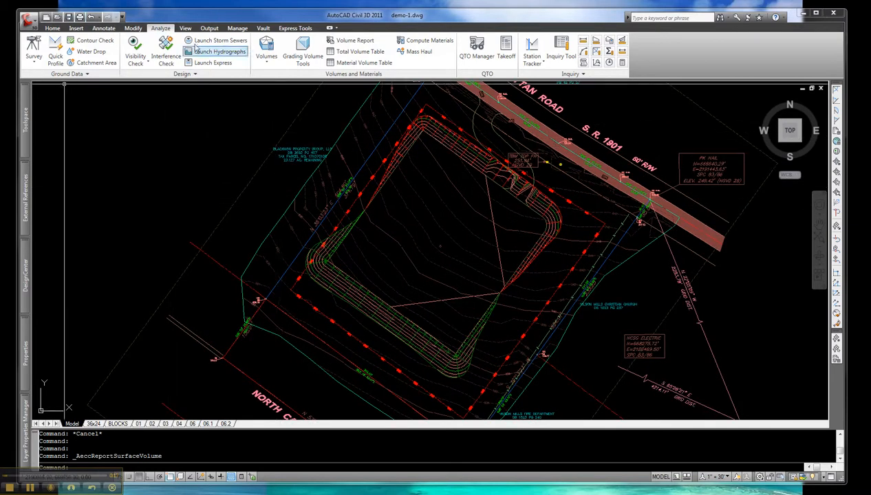
pyautogui.click(186, 29)
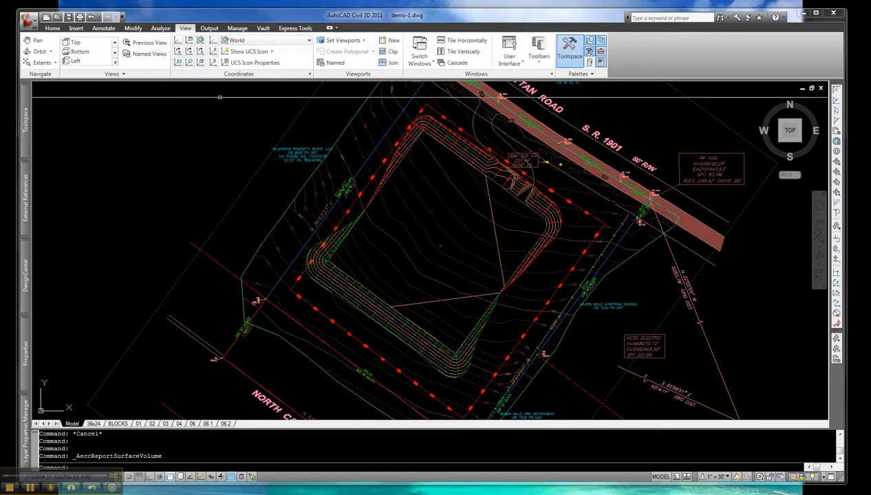
pyautogui.click(51, 52)
pyautogui.click(55, 85)
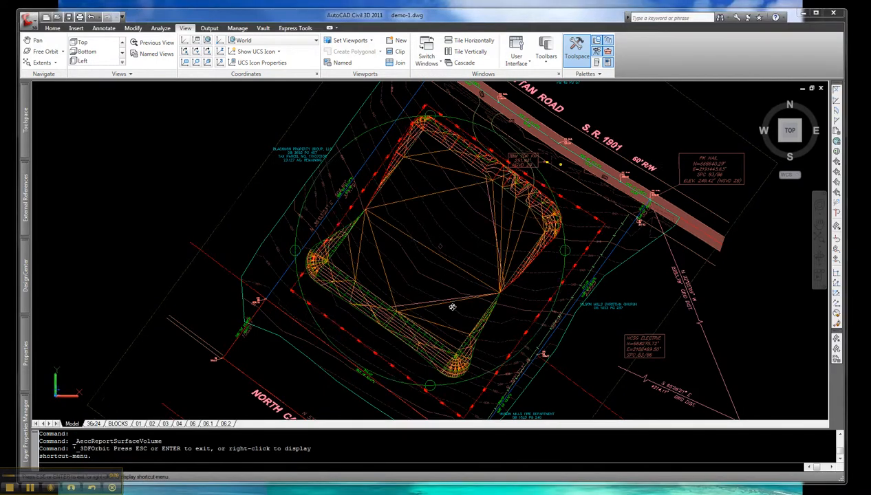
pyautogui.moveTo(445, 288)
pyautogui.mouseDown()
pyautogui.moveTo(453, 217)
pyautogui.moveTo(473, 164)
pyautogui.moveTo(482, 235)
pyautogui.moveTo(409, 234)
pyautogui.mouseUp()
pyautogui.moveTo(361, 251); pyautogui.dragTo(375, 200)
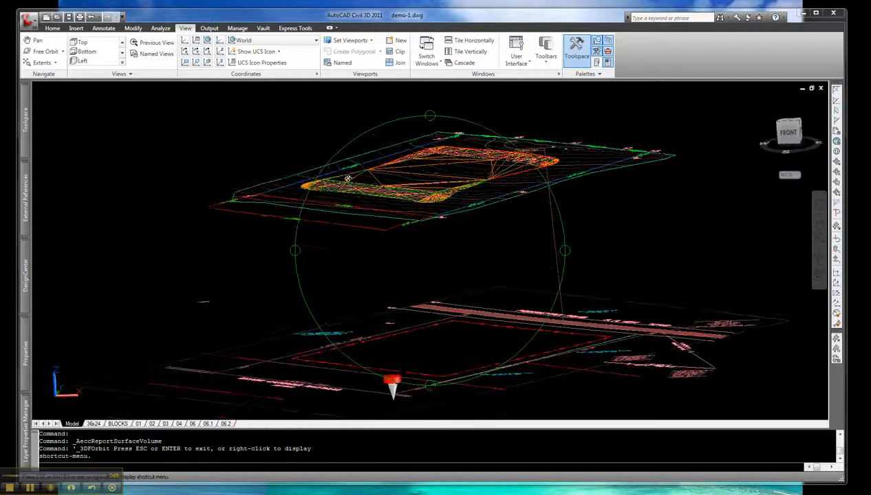
pyautogui.scroll(6, 341, 173)
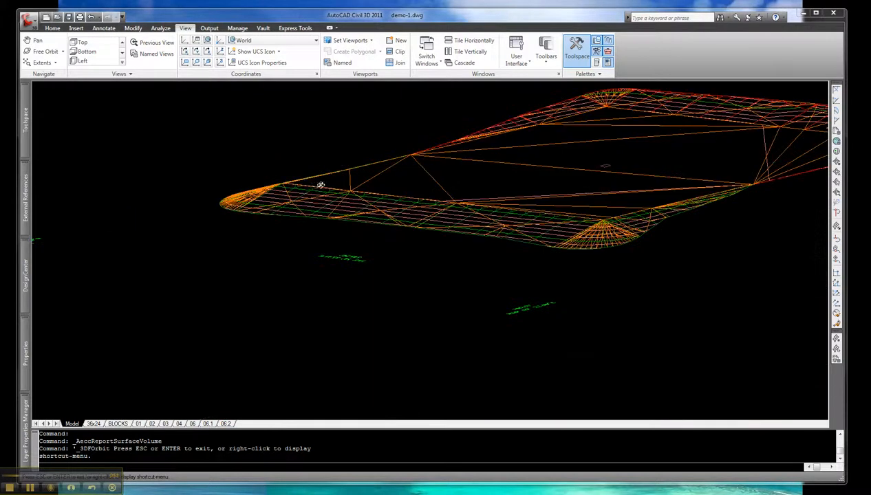
pyautogui.moveTo(391, 210); pyautogui.dragTo(589, 250)
pyautogui.moveTo(638, 311); pyautogui.dragTo(370, 271)
pyautogui.moveTo(502, 271); pyautogui.dragTo(500, 262)
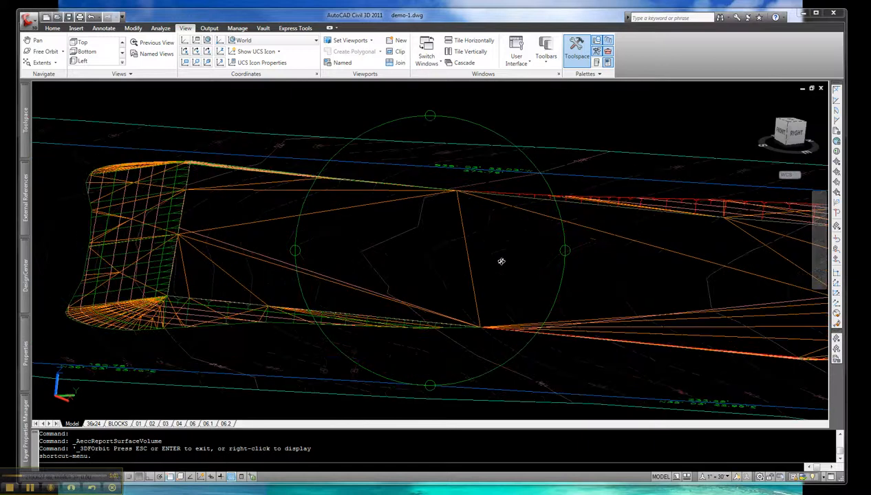
pyautogui.moveTo(475, 245); pyautogui.dragTo(413, 236)
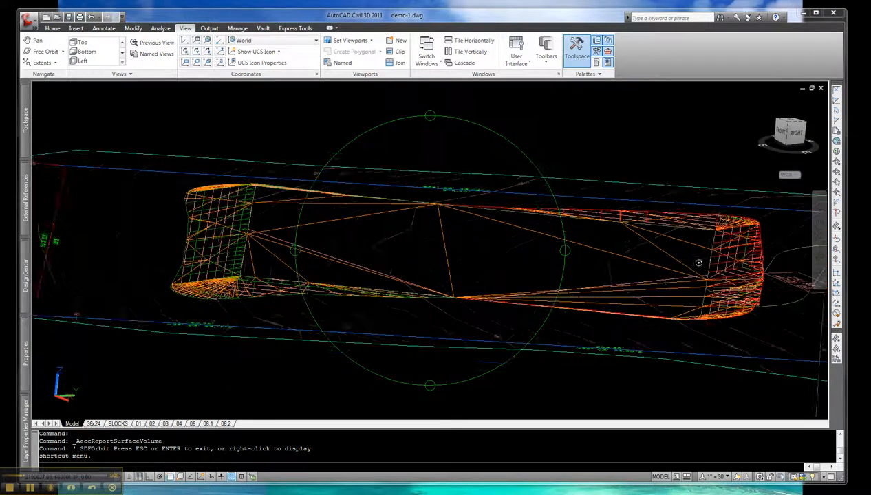
# - Examine the slopes at the pad's road end and railroad end from further 3D angles, and restore the top view
pyautogui.scroll(5, 698, 263)
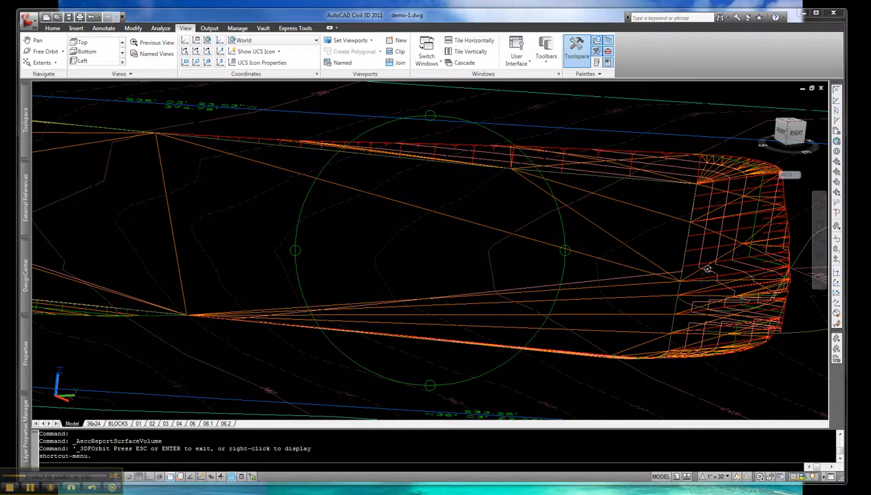
pyautogui.scroll(-5, 701, 269)
pyautogui.moveTo(549, 316); pyautogui.dragTo(337, 295)
pyautogui.scroll(3, 200, 298)
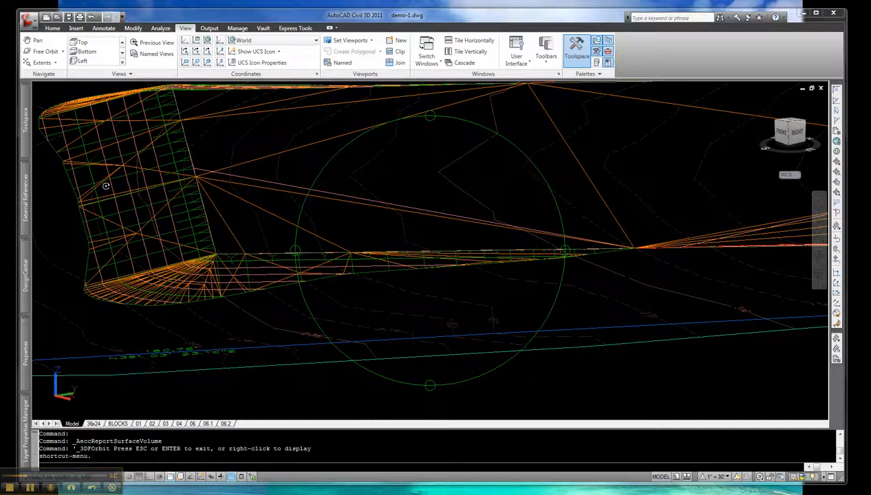
pyautogui.scroll(-4, 311, 201)
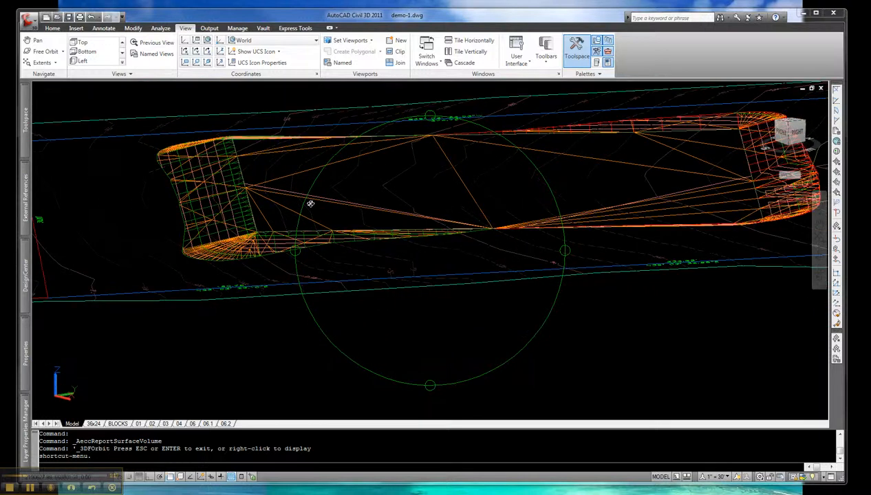
pyautogui.moveTo(536, 204); pyautogui.dragTo(683, 191)
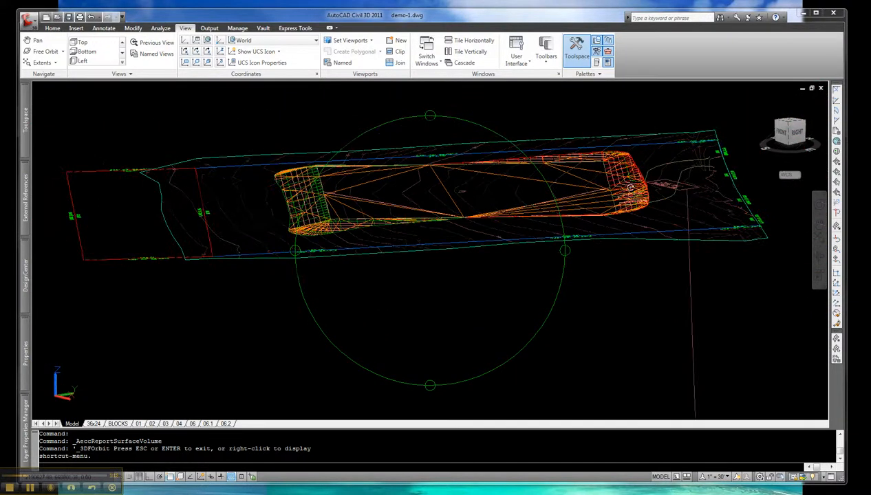
pyautogui.moveTo(618, 181); pyautogui.dragTo(638, 174)
pyautogui.scroll(3, 650, 165)
pyautogui.moveTo(458, 290); pyautogui.dragTo(402, 227)
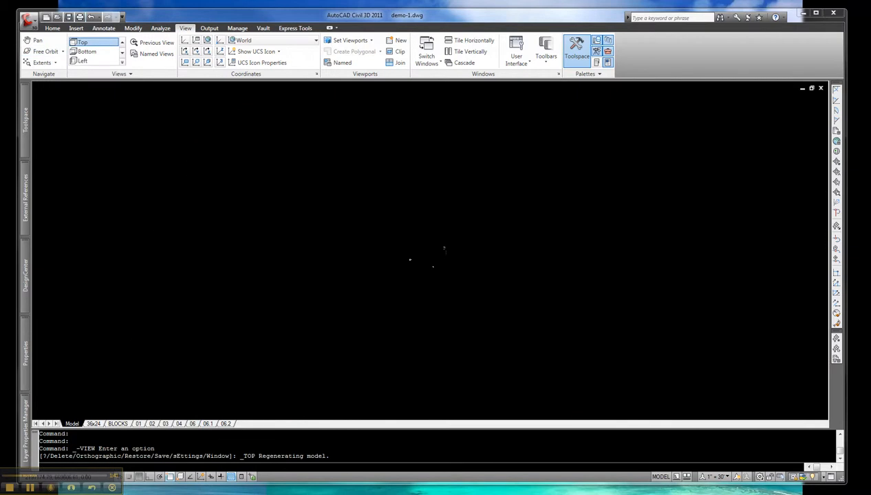
# - Draw a section line along the pad's western side, from beyond the southwest slope to beyond the northeast slope
pyautogui.scroll(10, 439, 236)
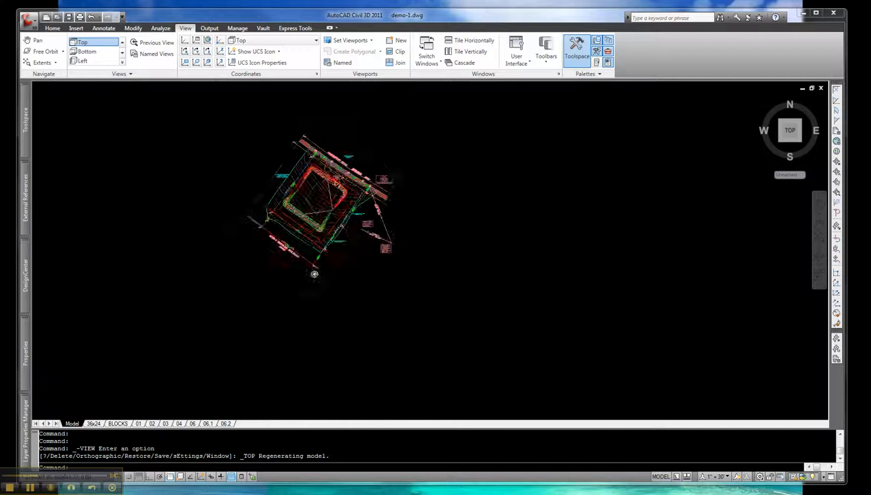
pyautogui.scroll(3, 283, 177)
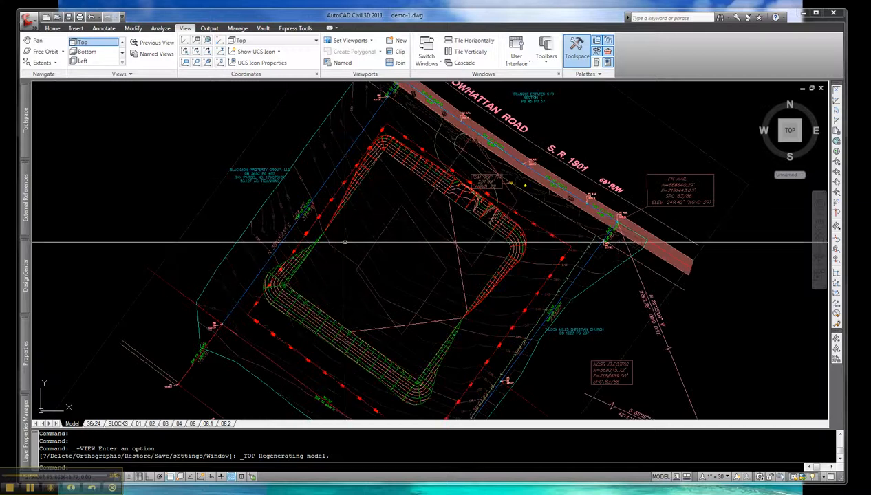
pyautogui.write('l')
pyautogui.press('Return')
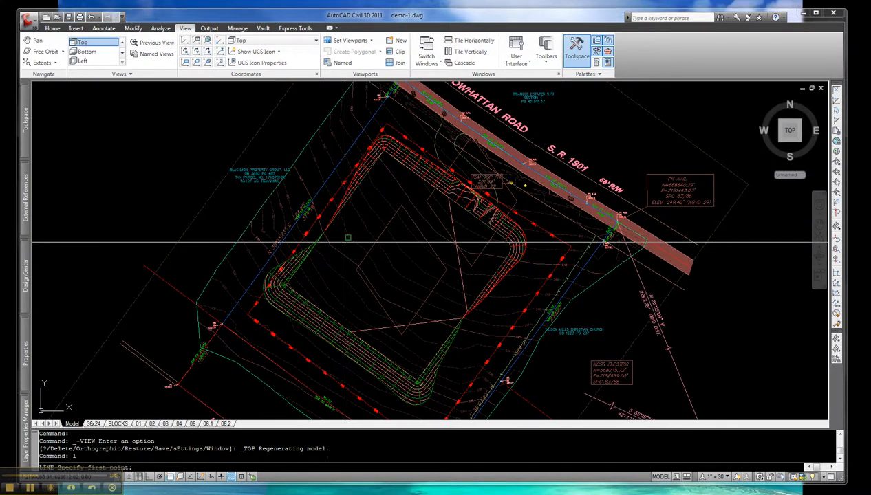
pyautogui.scroll(3, 323, 288)
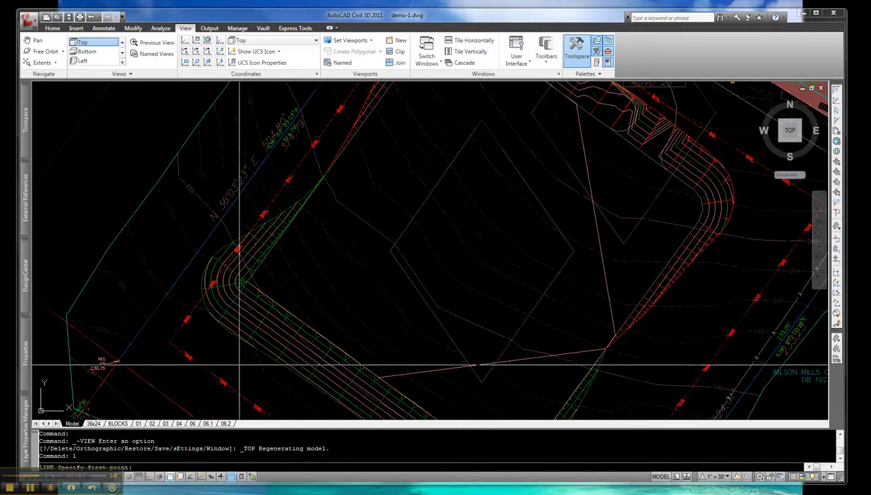
pyautogui.click(214, 362)
pyautogui.moveTo(368, 217); pyautogui.dragTo(317, 336, button='middle')
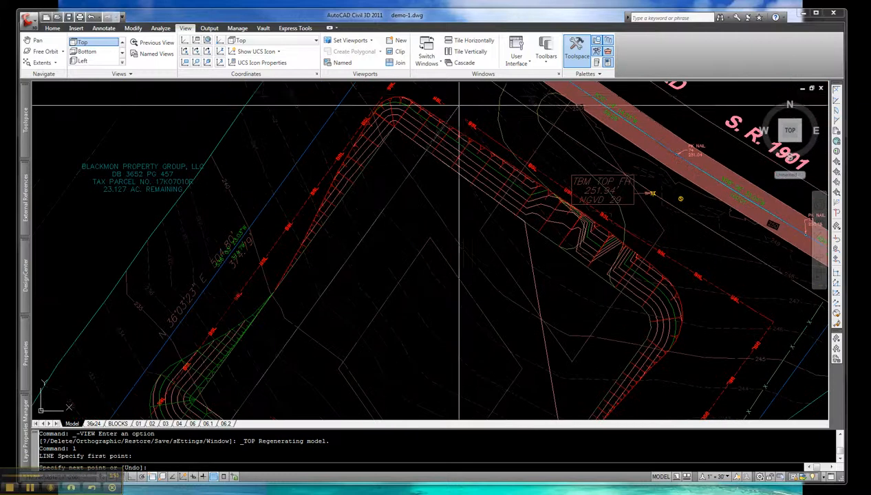
pyautogui.click(463, 96)
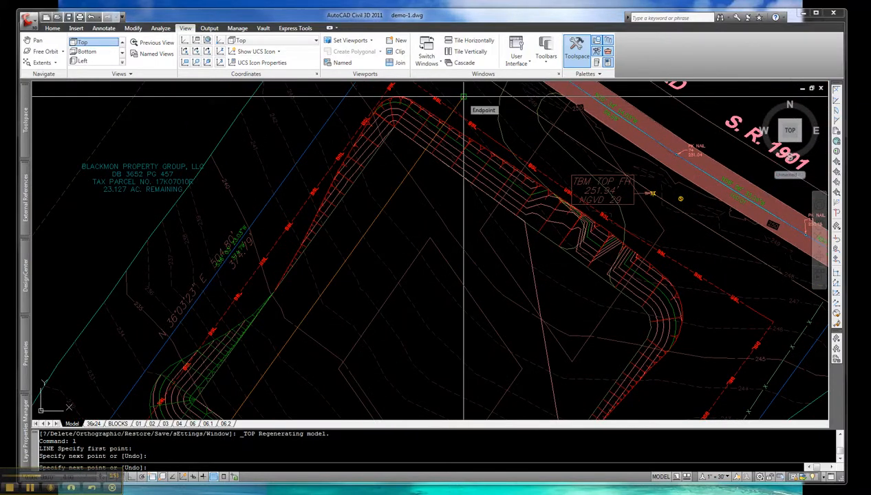
pyautogui.press('Return')
# - Start creating a quick profile from the section line drawn across the pad
pyautogui.scroll(-3, 461, 98)
pyautogui.moveTo(373, 255); pyautogui.dragTo(346, 258, button='middle')
pyautogui.scroll(4, 302, 295)
pyautogui.scroll(-5, 306, 291)
pyautogui.scroll(3, 306, 291)
pyautogui.click(301, 275)
pyautogui.rightClick(306, 272)
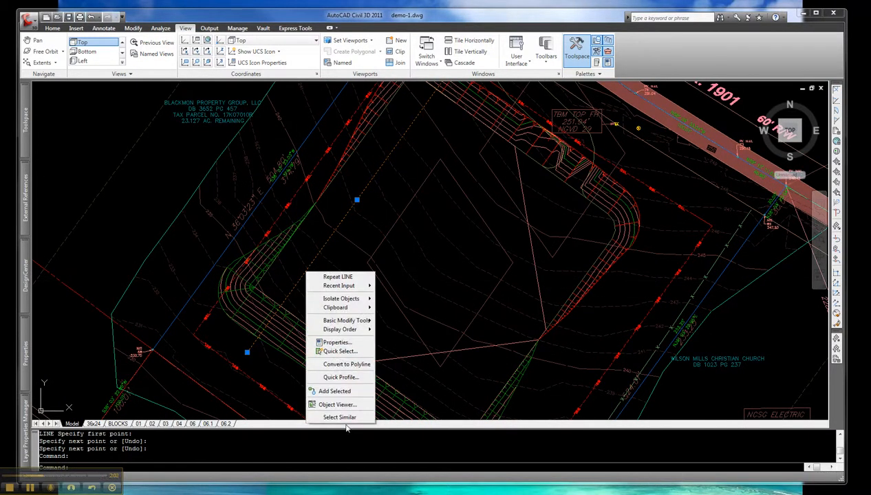
pyautogui.click(333, 380)
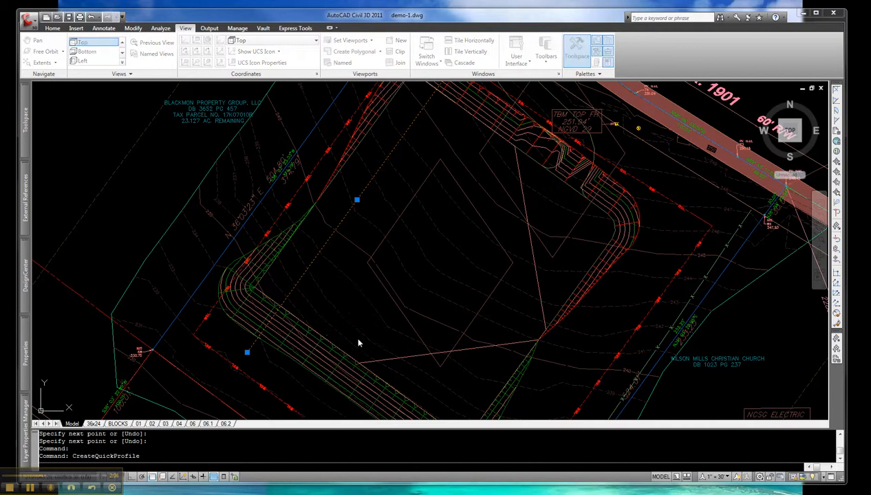
pyautogui.moveTo(350, 123); pyautogui.dragTo(228, 122)
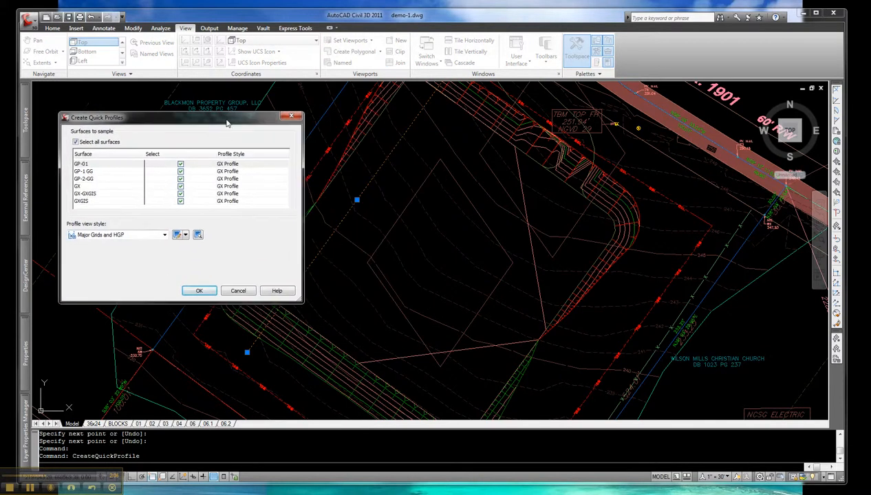
# - Limit the quick profile's sampled surfaces to GP-2-GG and GX
pyautogui.click(180, 172)
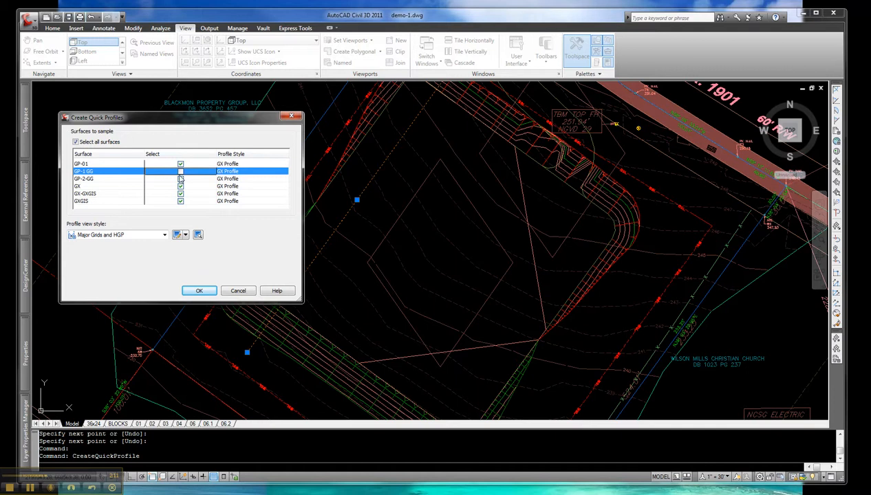
pyautogui.click(180, 164)
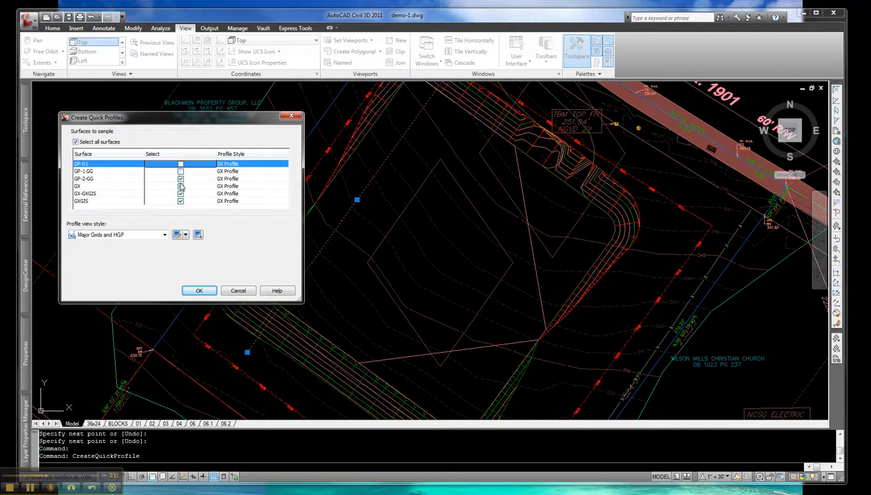
pyautogui.click(180, 186)
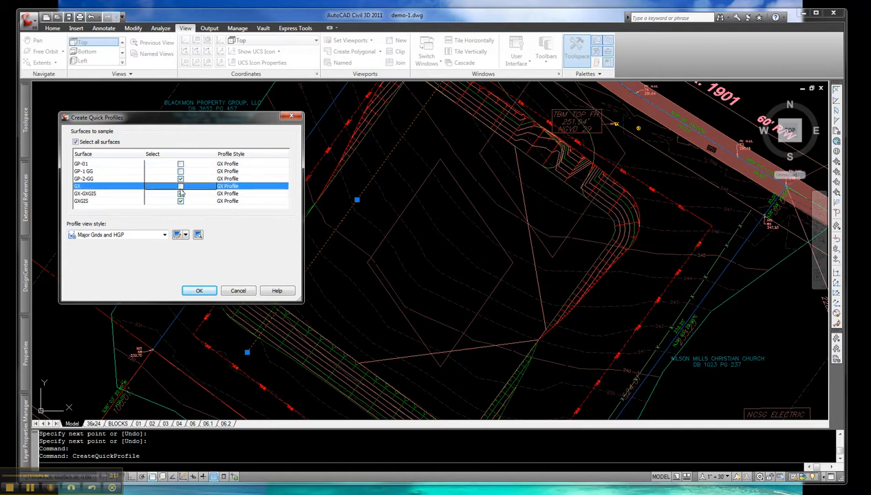
pyautogui.click(180, 195)
pyautogui.click(180, 202)
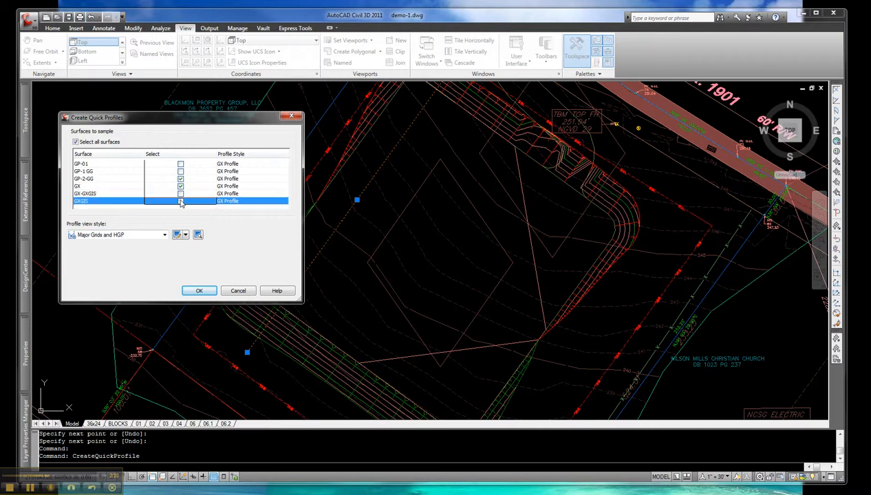
# - Assign the GP Profile style to the GP-2-GG surface
pyautogui.click(232, 180)
pyautogui.click(232, 184)
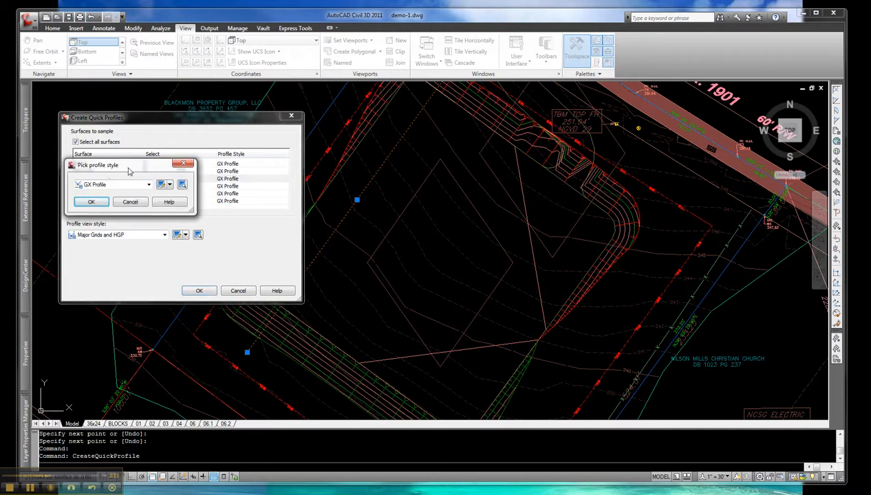
pyautogui.click(110, 184)
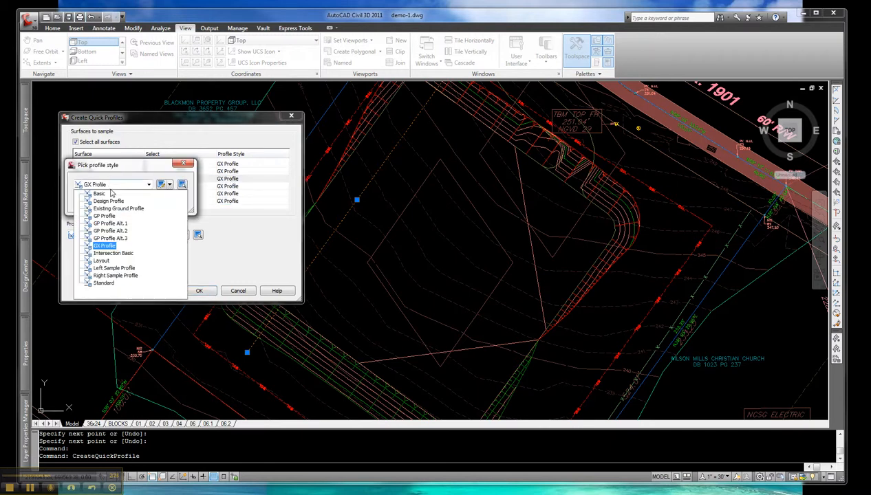
pyautogui.click(107, 217)
pyautogui.click(92, 203)
# - Set the profile view style to CA (S050 V05) and place the profile view in the empty area east of the site plan
pyautogui.click(146, 236)
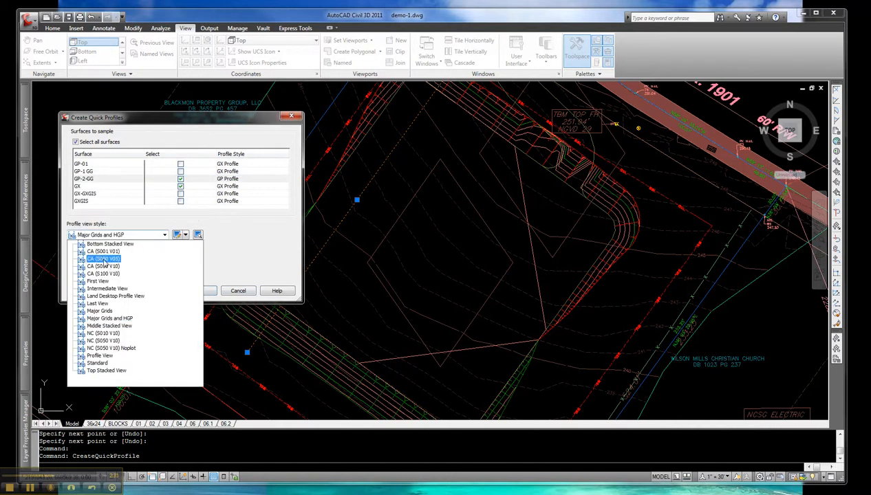
pyautogui.click(105, 260)
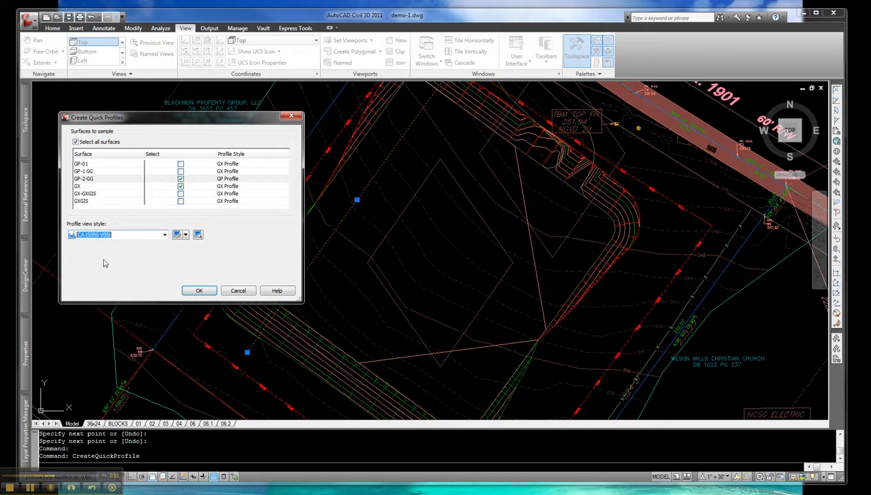
pyautogui.click(193, 292)
pyautogui.scroll(-5, 399, 289)
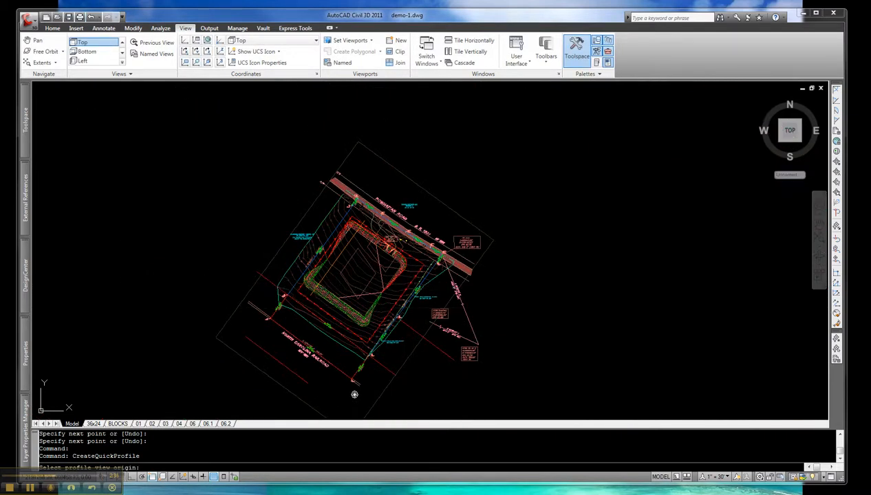
pyautogui.click(540, 305)
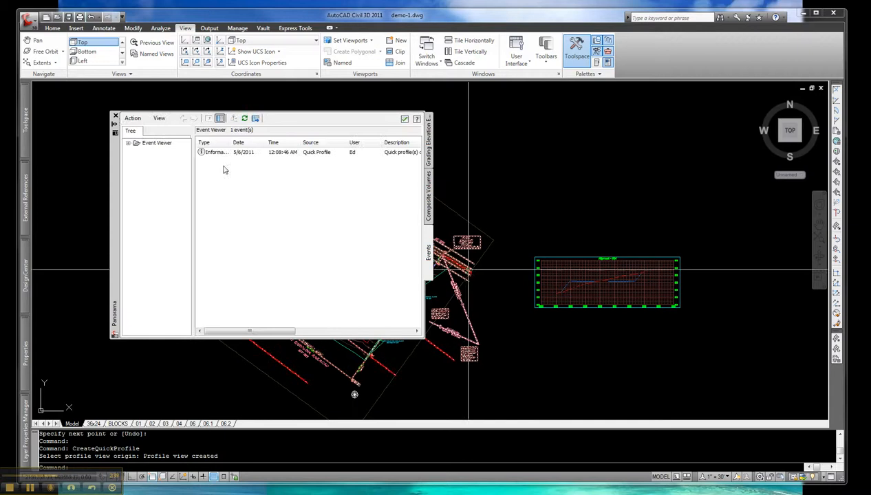
pyautogui.click(116, 117)
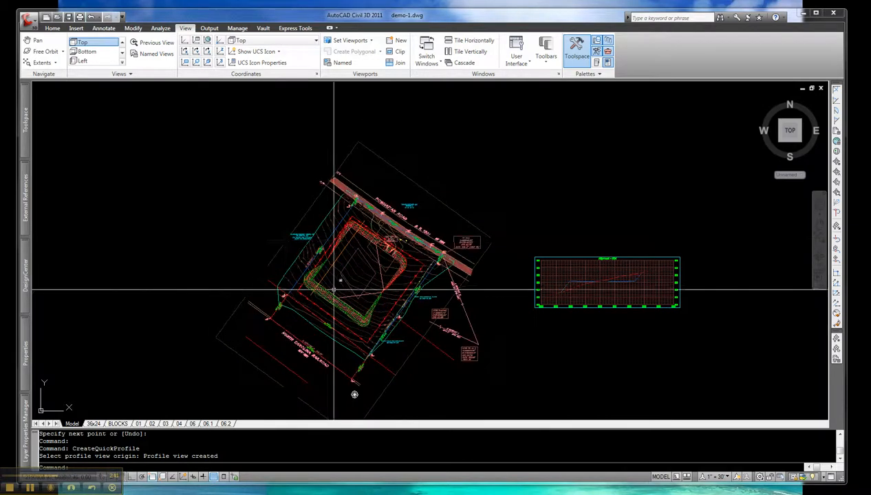
# - Regenerate the drawing display around the graded pad
pyautogui.scroll(4, 367, 295)
pyautogui.moveTo(350, 271); pyautogui.dragTo(347, 286, button='middle')
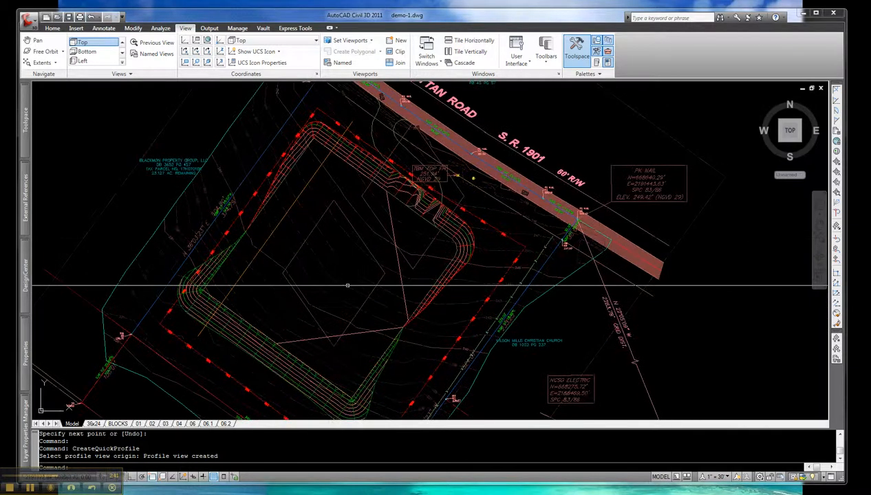
pyautogui.write('regen')
pyautogui.press('Return')
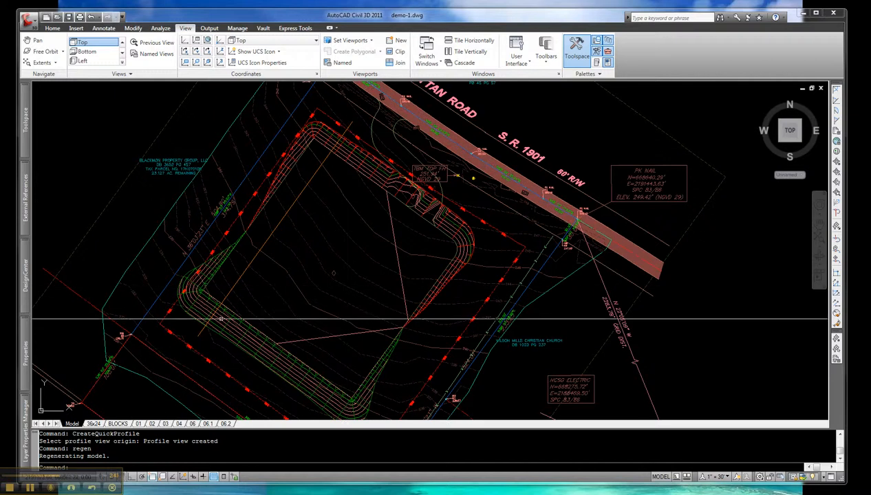
# - Examine the existing and proposed ground lines in the new profile view
pyautogui.scroll(-2, 291, 192)
pyautogui.moveTo(457, 264); pyautogui.dragTo(331, 277, button='middle')
pyautogui.scroll(5, 647, 288)
pyautogui.moveTo(647, 288); pyautogui.dragTo(489, 311, button='middle')
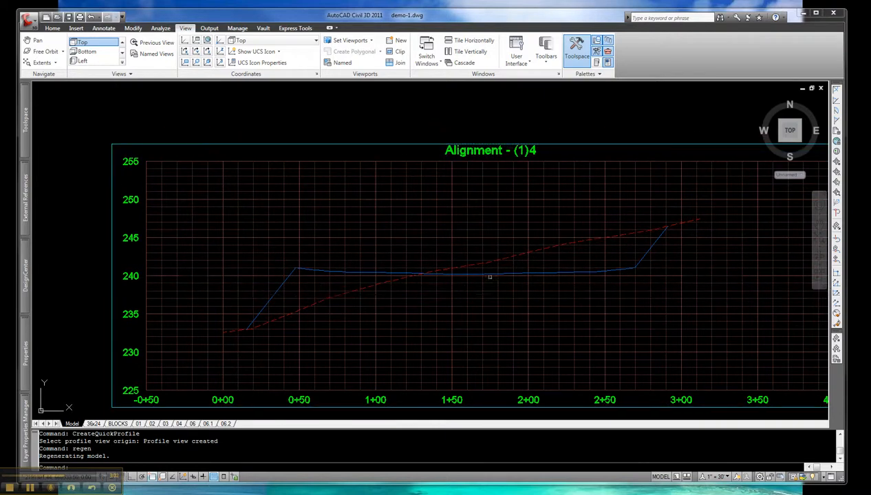
# - Compare the section line across the graded pad in plan with the ground lines in its profile view
pyautogui.scroll(-5, 535, 280)
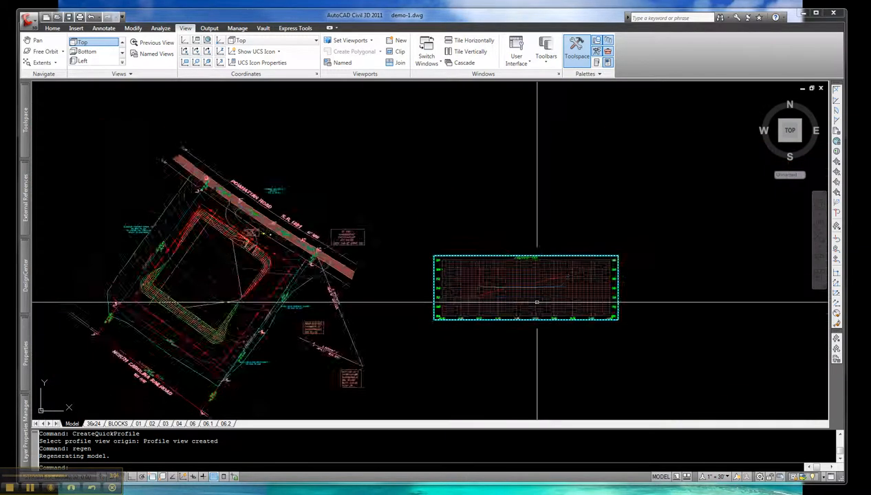
pyautogui.moveTo(518, 312); pyautogui.dragTo(582, 289, button='middle')
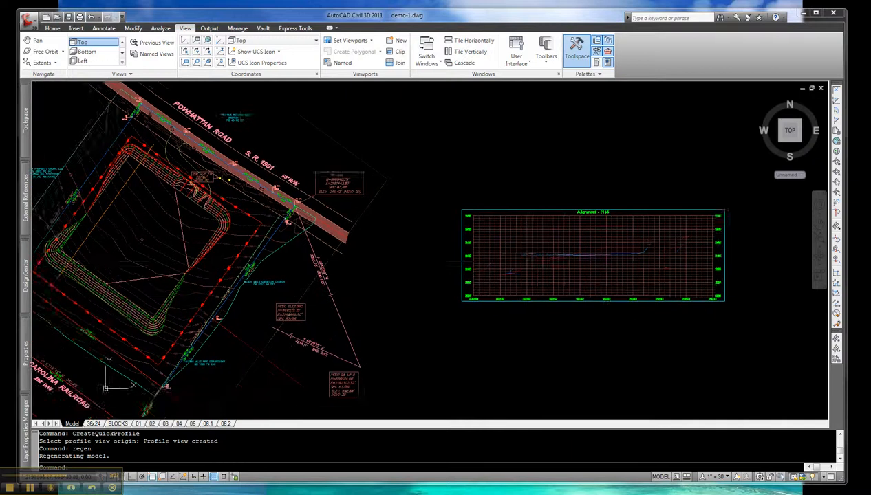
pyautogui.moveTo(410, 282); pyautogui.dragTo(439, 299, button='middle')
pyautogui.moveTo(280, 216); pyautogui.dragTo(317, 247, button='middle')
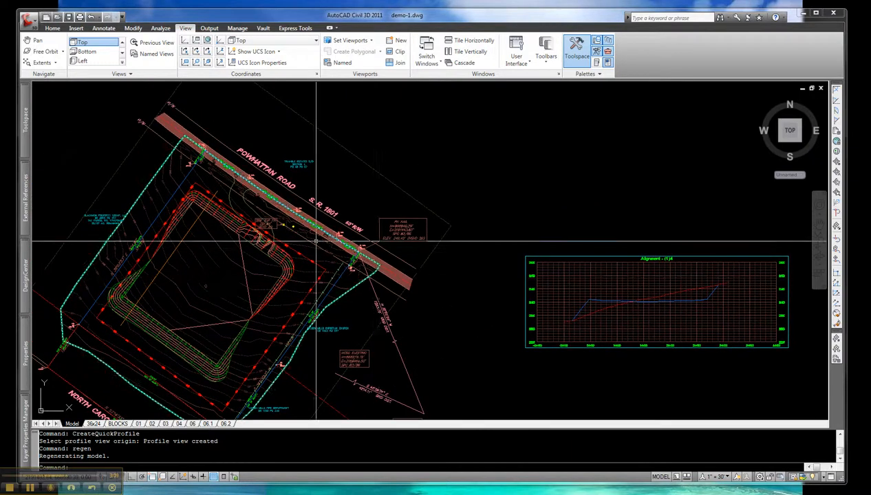
pyautogui.scroll(2, 199, 259)
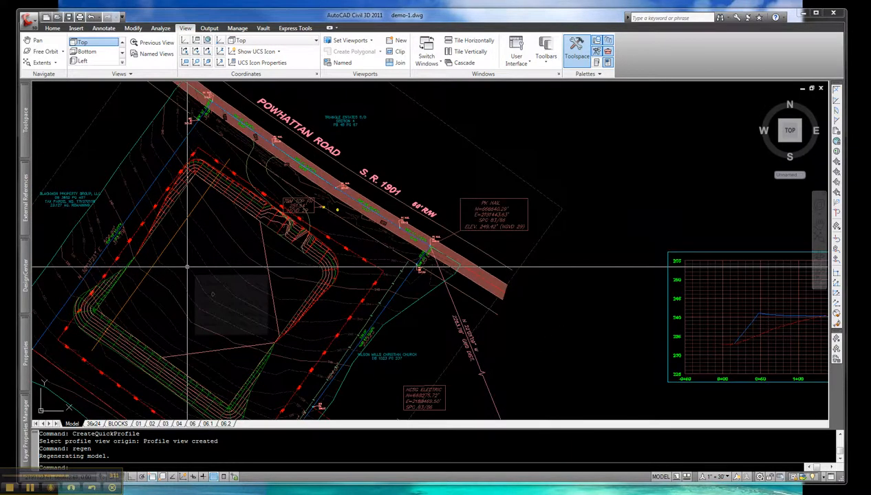
pyautogui.scroll(-4, 181, 258)
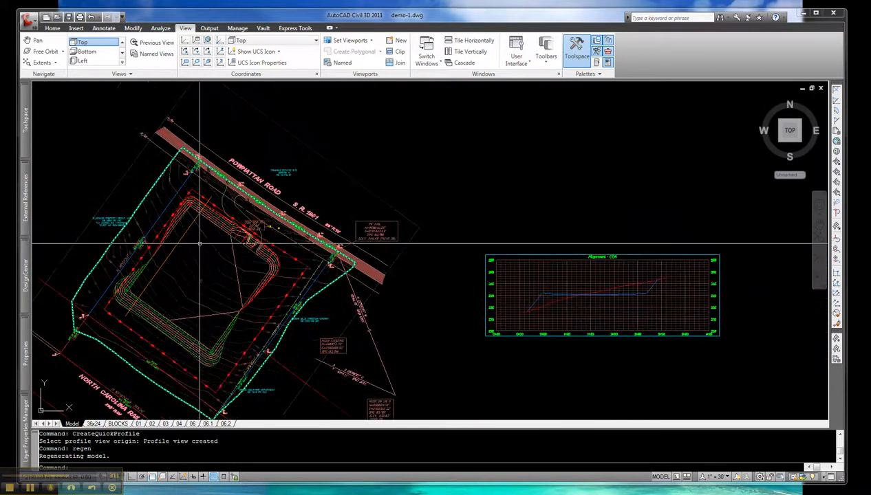
pyautogui.scroll(3, 190, 248)
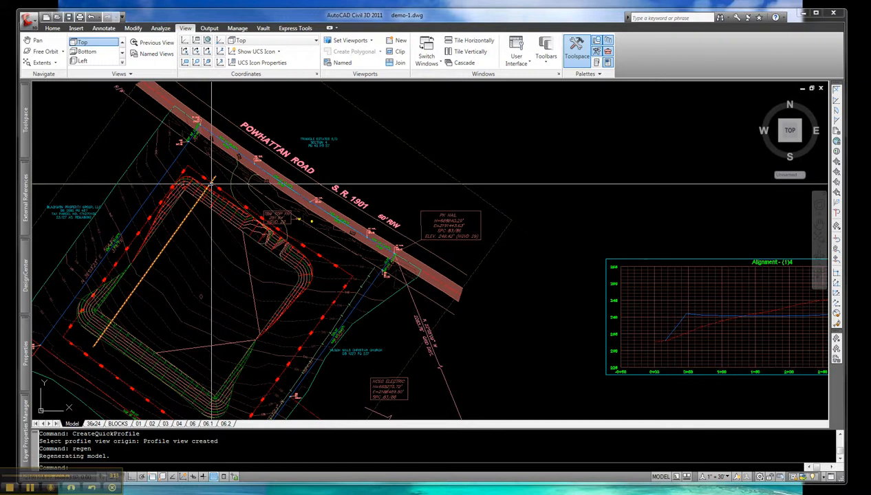
pyautogui.scroll(2, 210, 183)
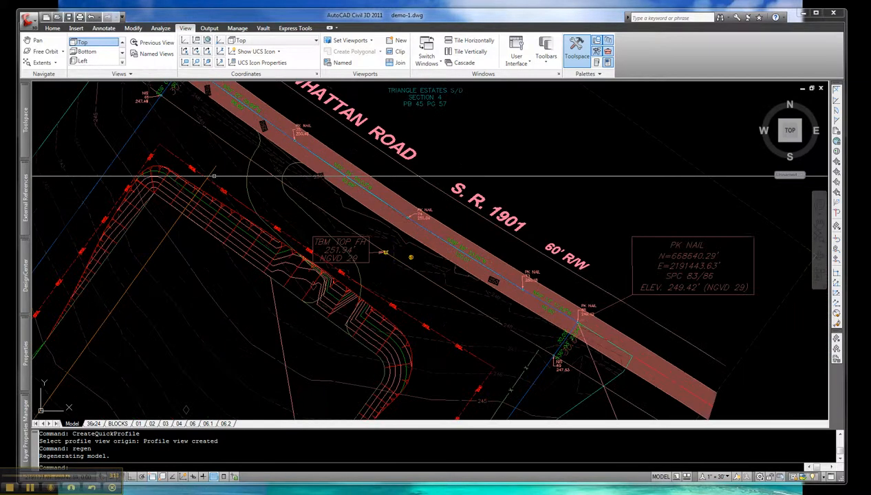
pyautogui.scroll(-1, 214, 176)
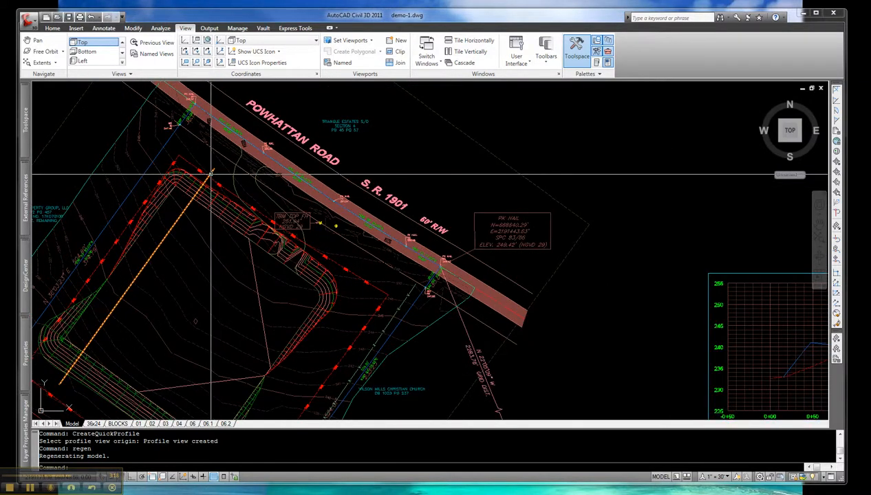
# - Shift the section line southeast across the pad by stretching both endpoints, leaving them just outside the northeast and southwest slopes
pyautogui.scroll(-2, 207, 175)
pyautogui.moveTo(200, 173); pyautogui.dragTo(174, 159, button='middle')
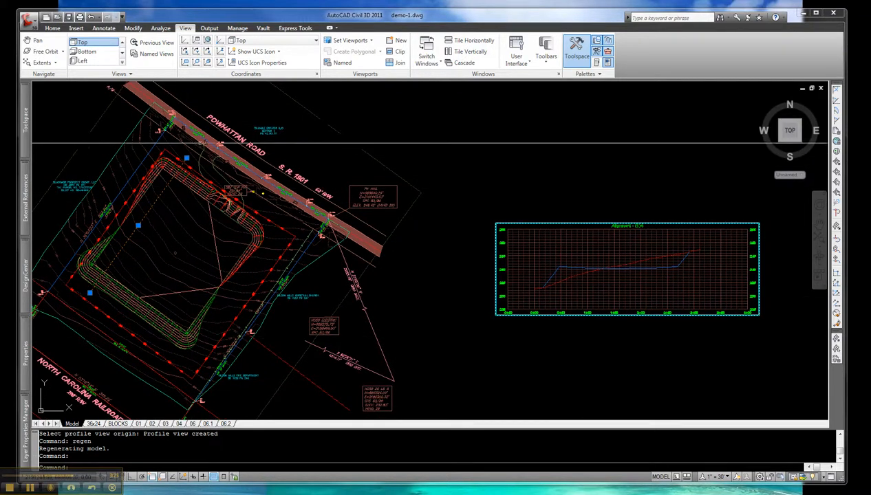
pyautogui.click(186, 159)
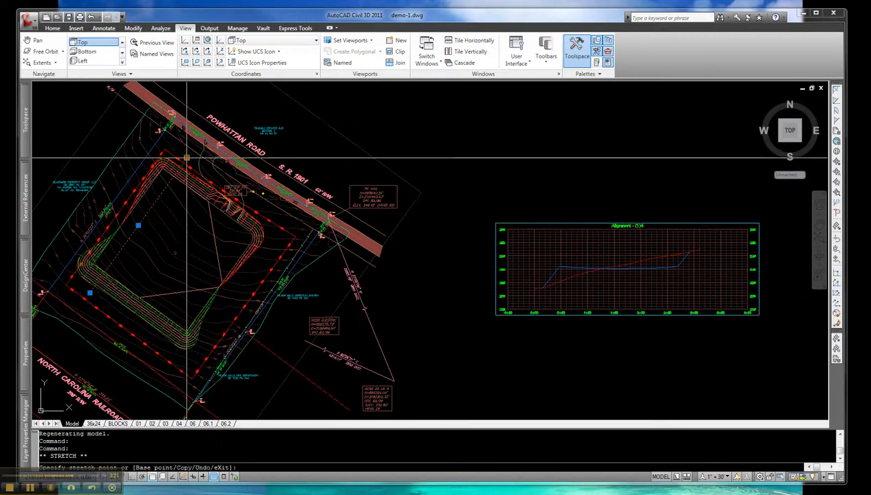
pyautogui.click(202, 165)
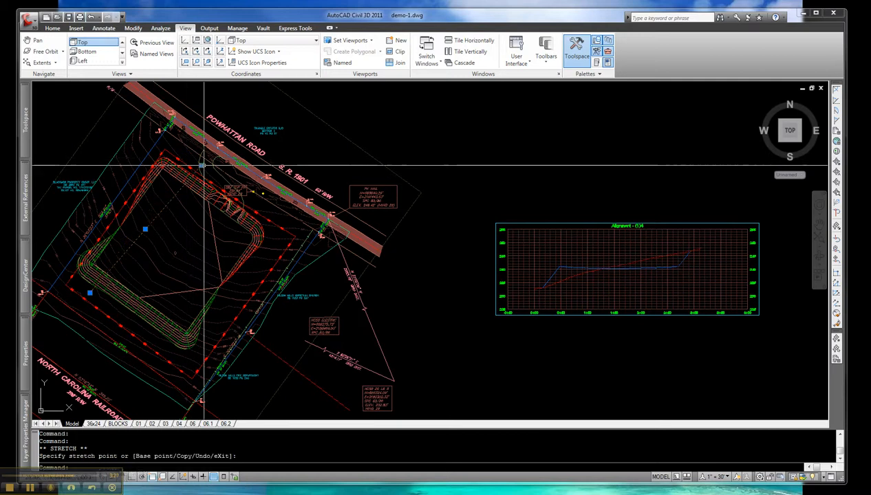
pyautogui.click(89, 292)
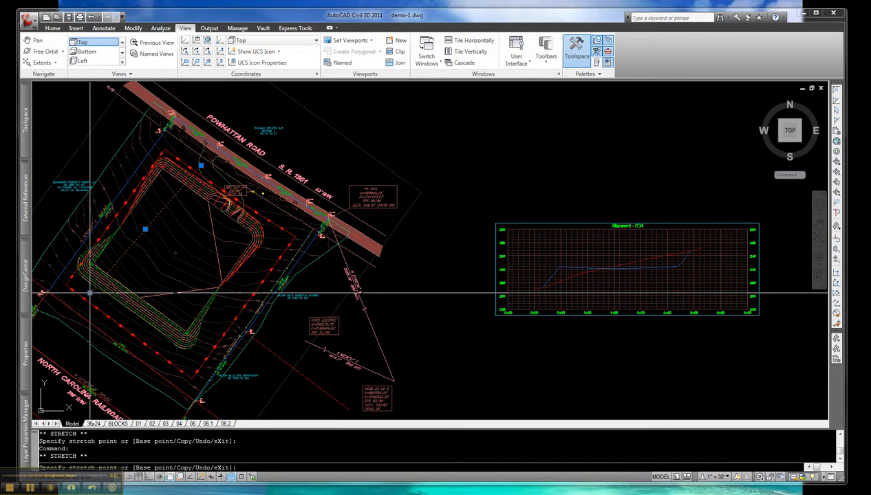
pyautogui.click(114, 320)
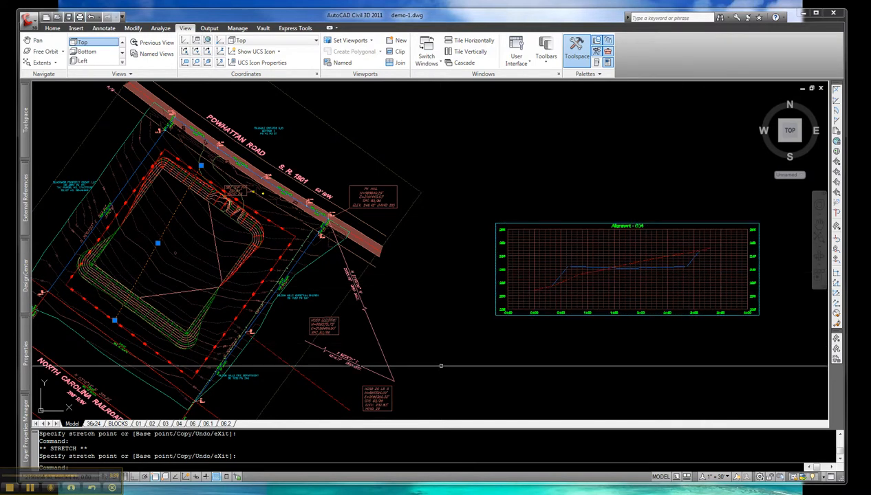
# - Stretch the section line's northeast end beyond the pad's southeast slope and its southwest end beyond the northwest slope near the north corner
pyautogui.click(200, 165)
pyautogui.click(263, 258)
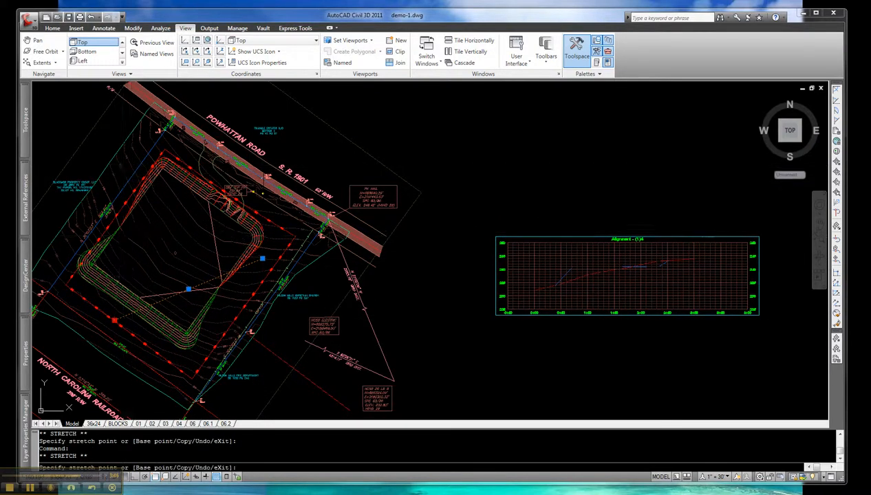
pyautogui.click(133, 169)
# - Check the updated ground lines in the profile view and stretch the section line's northwest end to just south of the pad's west corner
pyautogui.scroll(5, 650, 312)
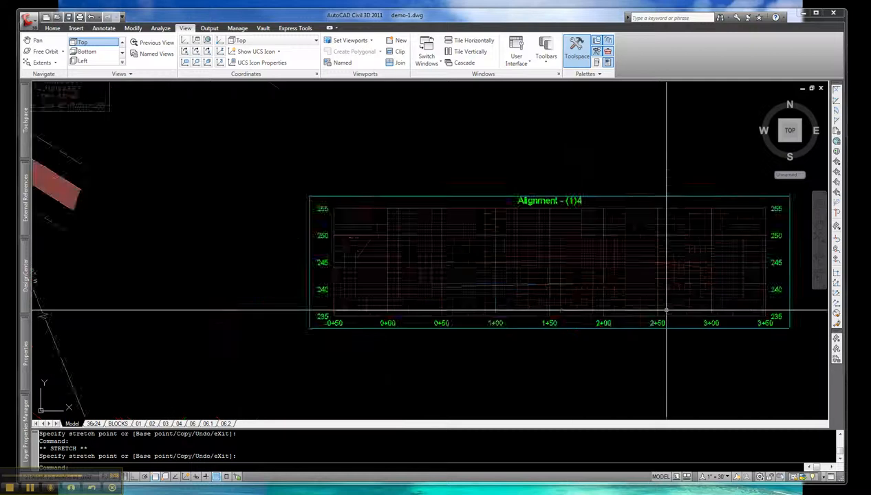
pyautogui.scroll(-4, 511, 266)
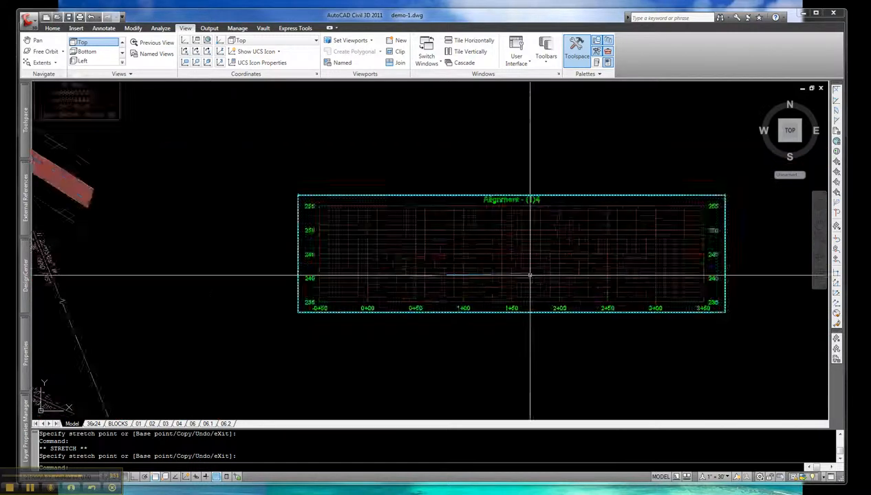
pyautogui.moveTo(499, 277); pyautogui.dragTo(560, 269, button='middle')
pyautogui.scroll(-4, 559, 268)
pyautogui.scroll(3, 260, 228)
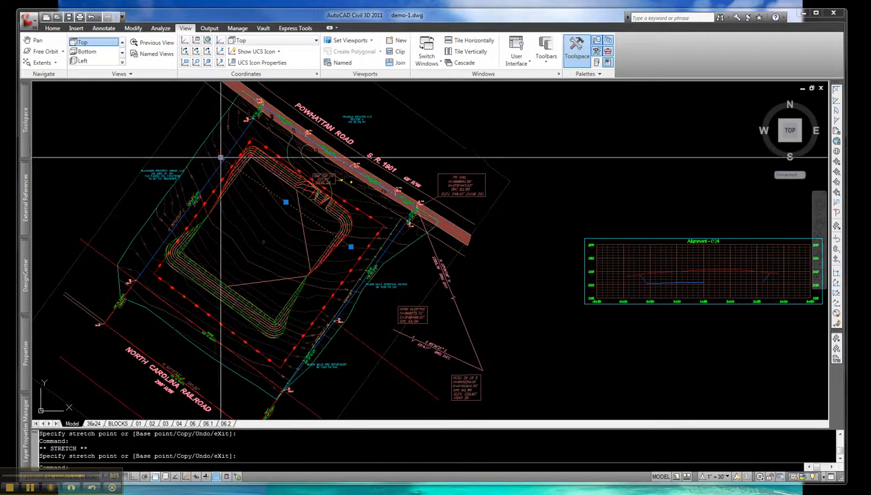
pyautogui.click(173, 289)
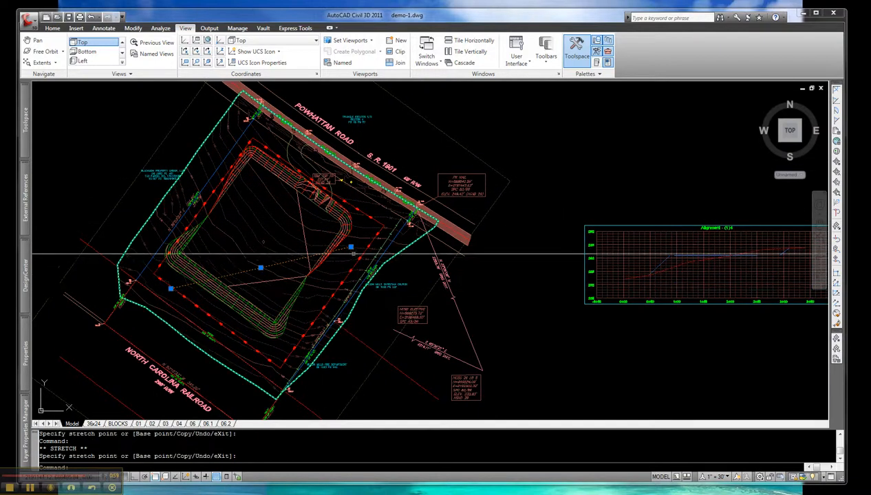